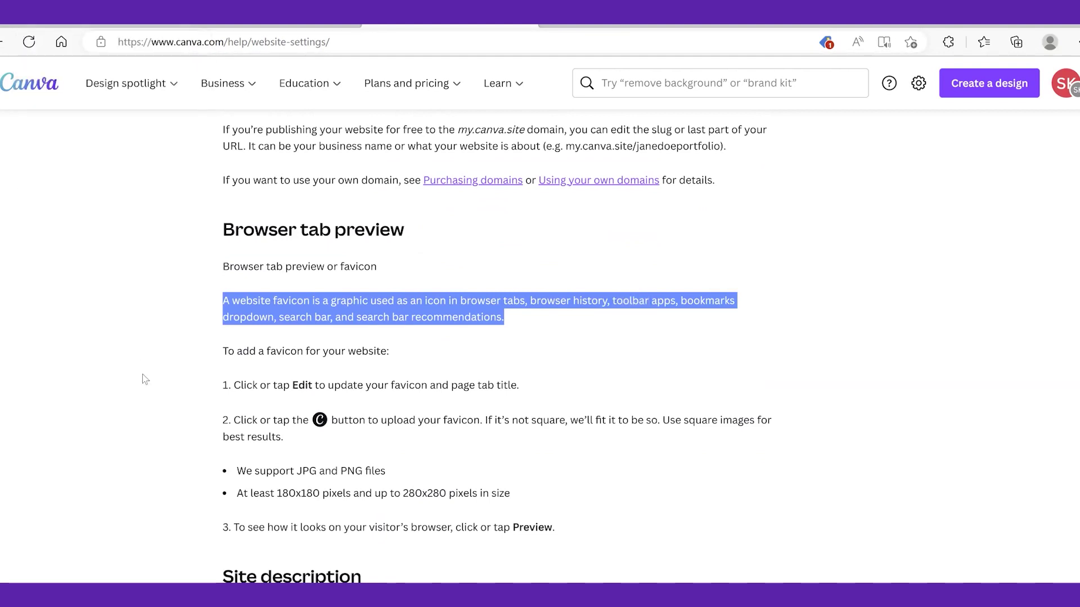
- Highlight step 1 on updating the favicon in the help article's Browser tab preview section
drag(235, 384, 523, 394)
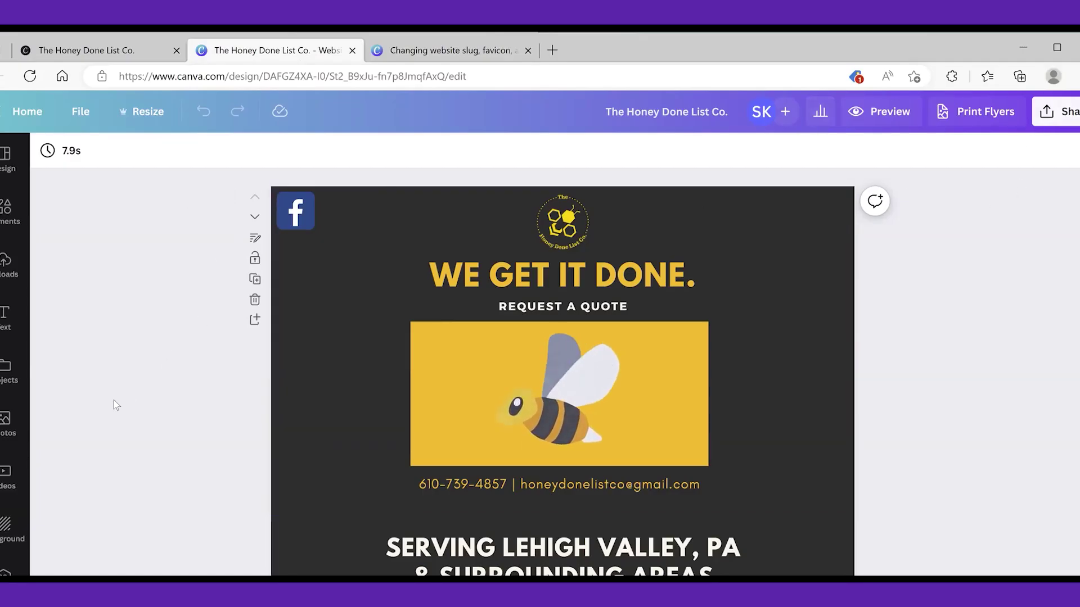
click(1043, 112)
scroll(943, 394, down, 1)
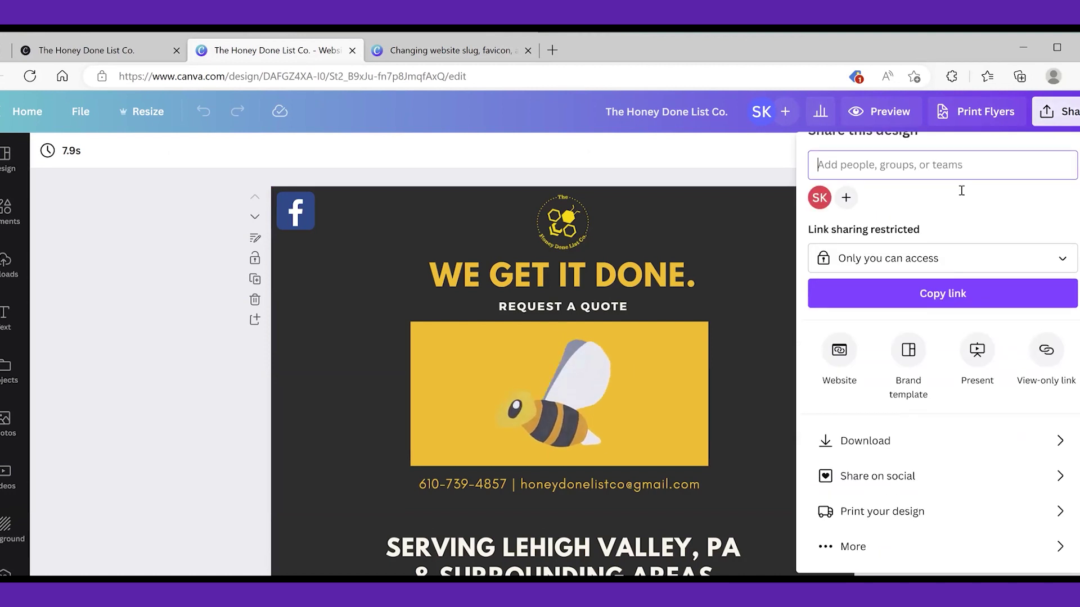
click(873, 535)
scroll(873, 535, down, 5)
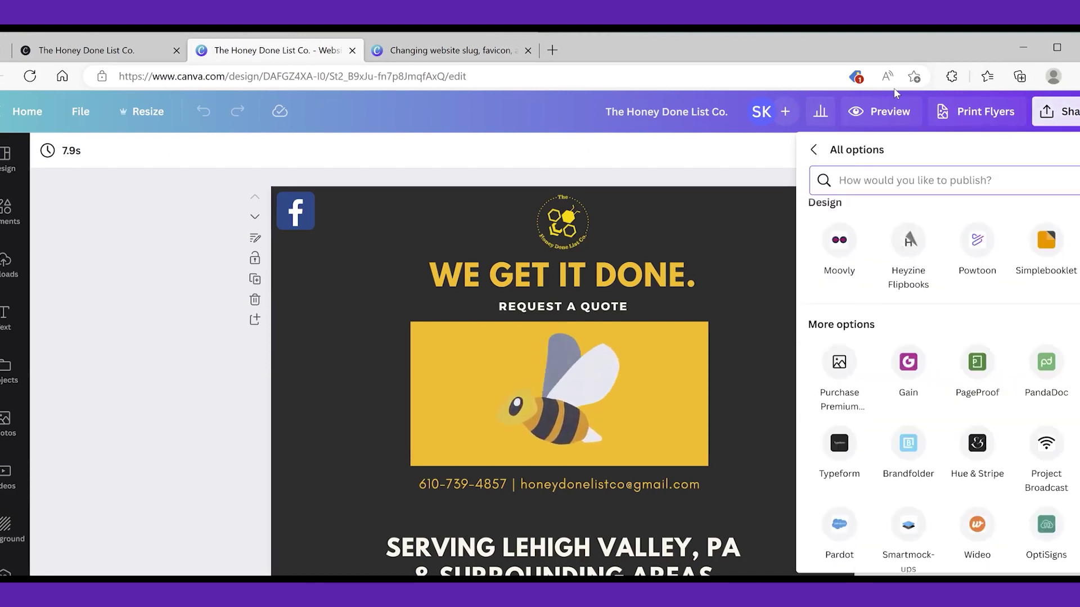
click(711, 116)
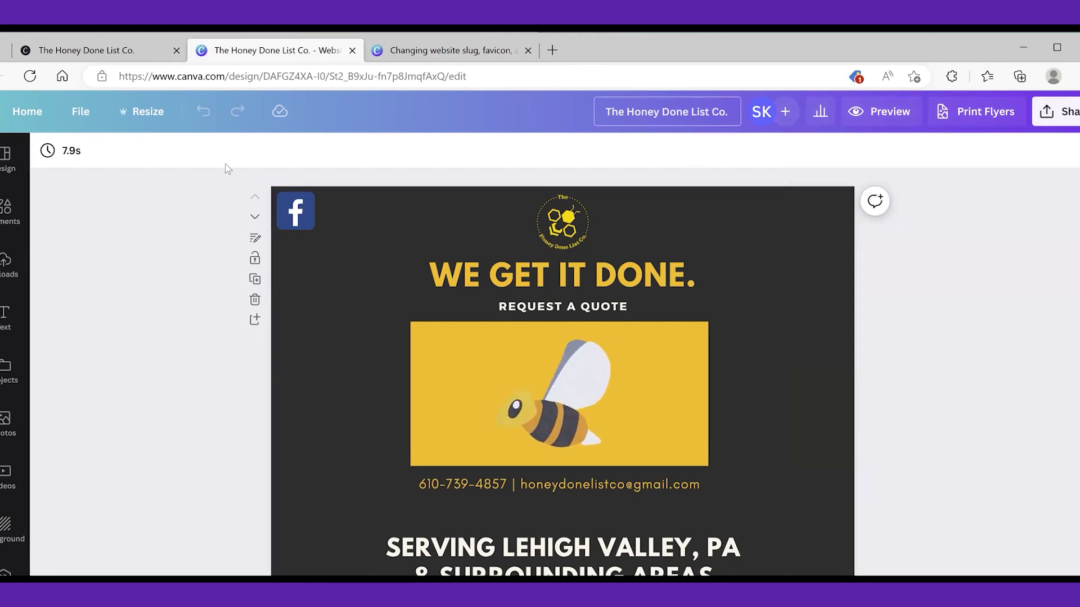
click(82, 115)
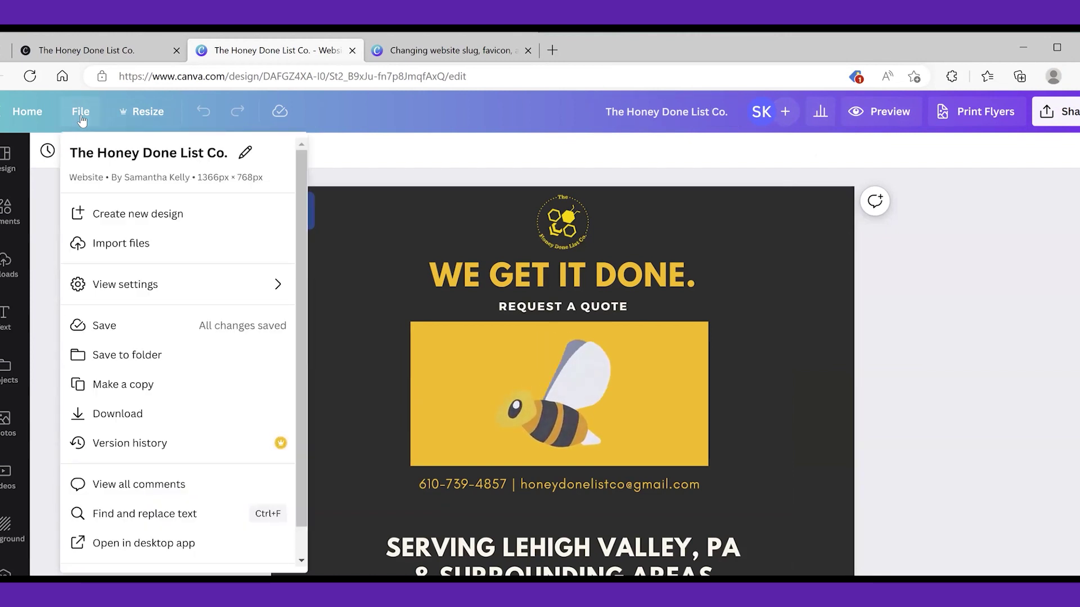
scroll(198, 304, down, 1)
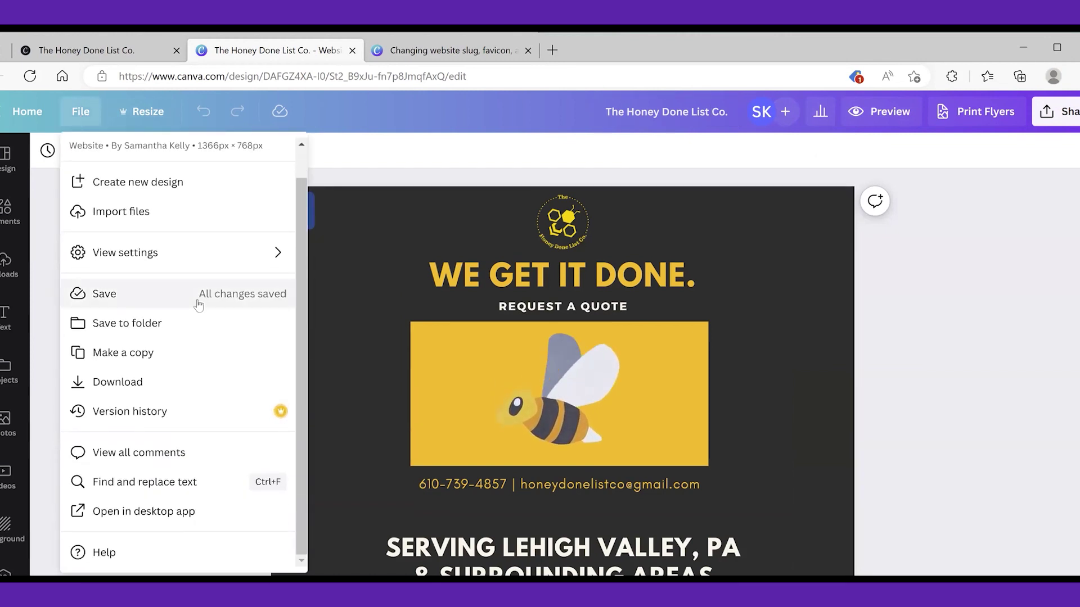
scroll(57, 185, up, 1)
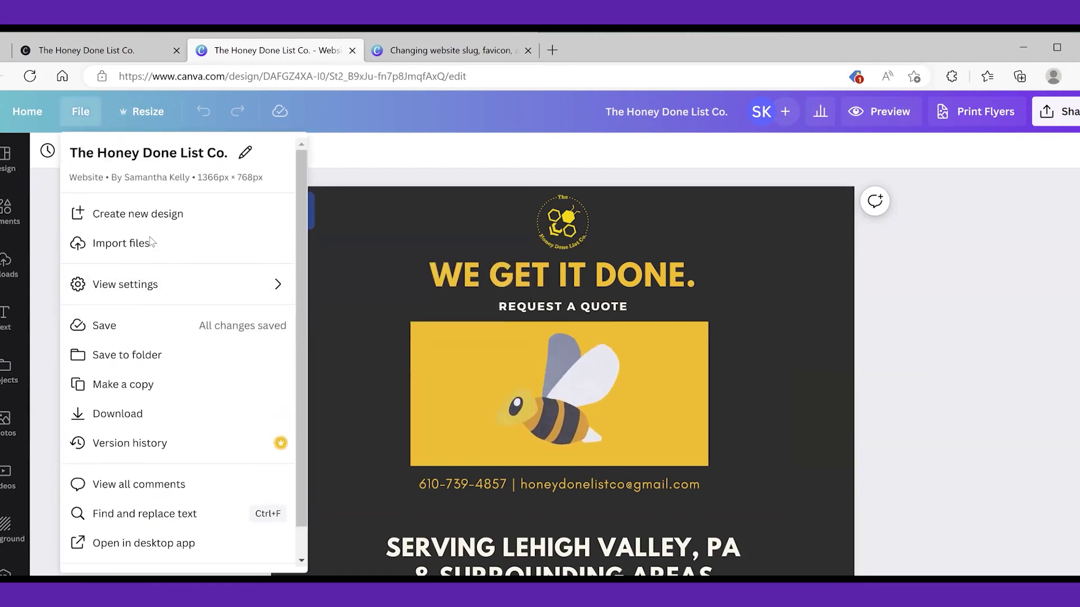
click(53, 179)
click(424, 51)
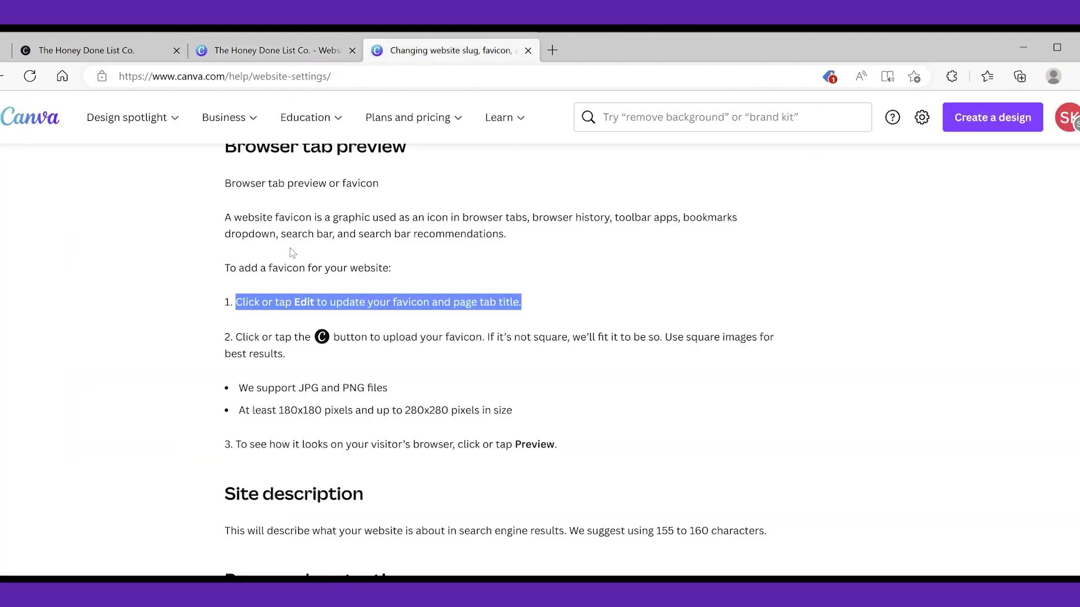
click(303, 297)
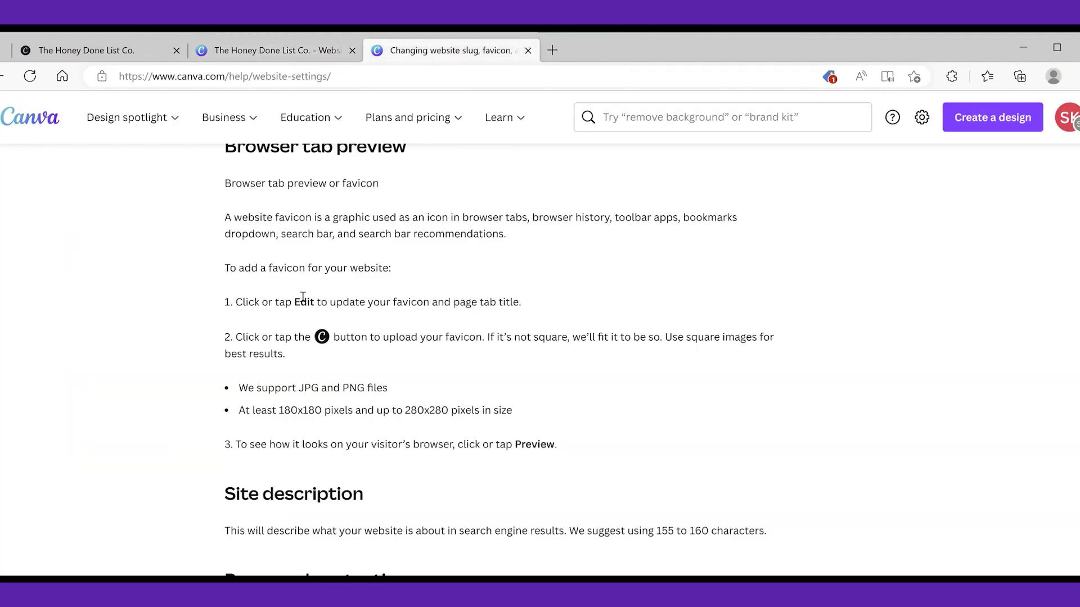
click(237, 50)
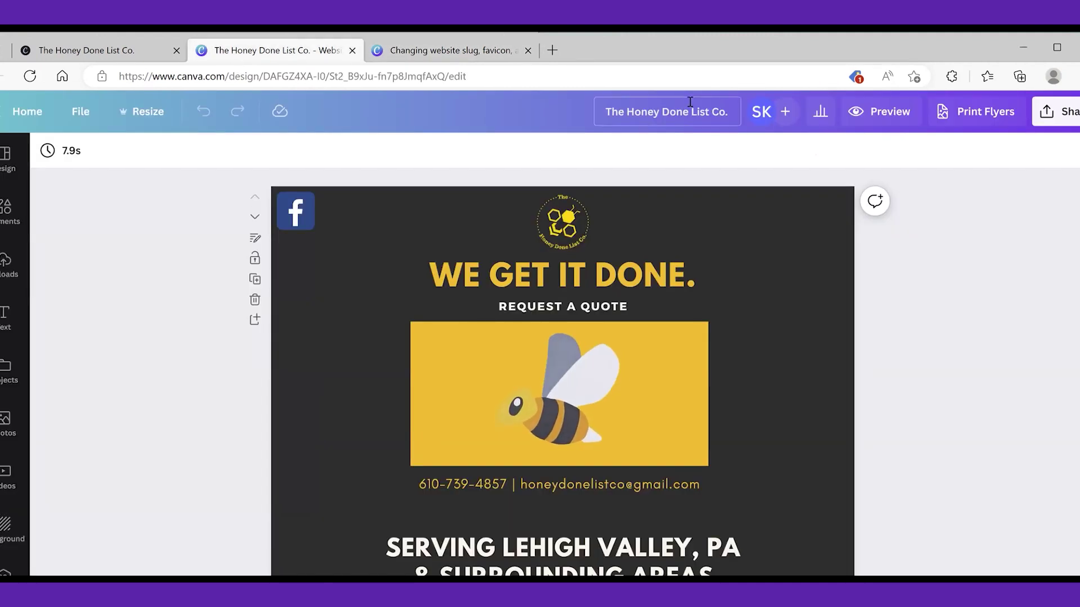
click(1057, 52)
scroll(559, 349, down, 10)
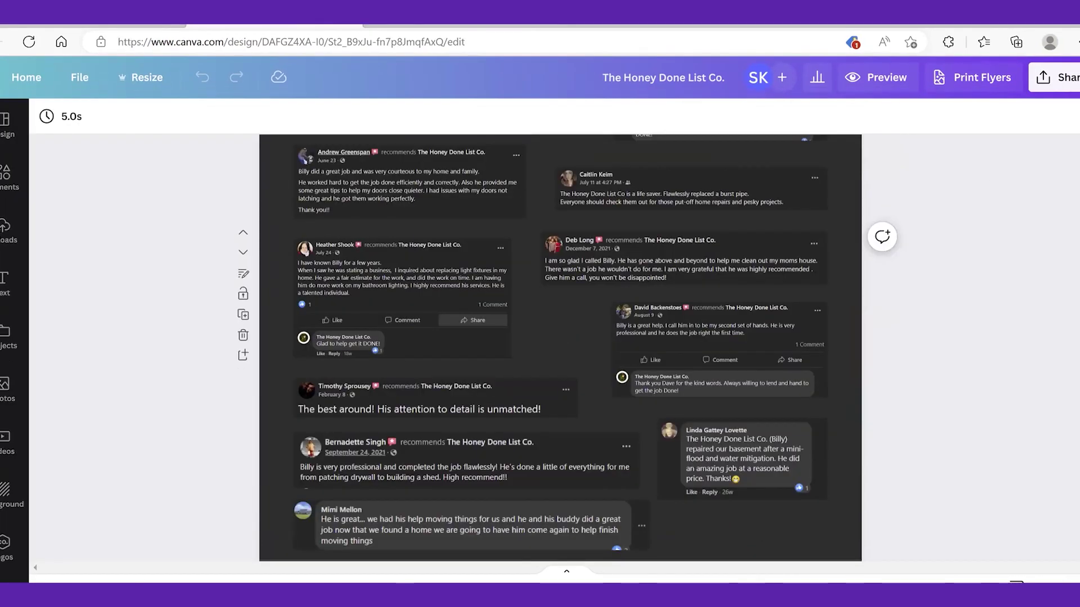
scroll(560, 348, up, 10)
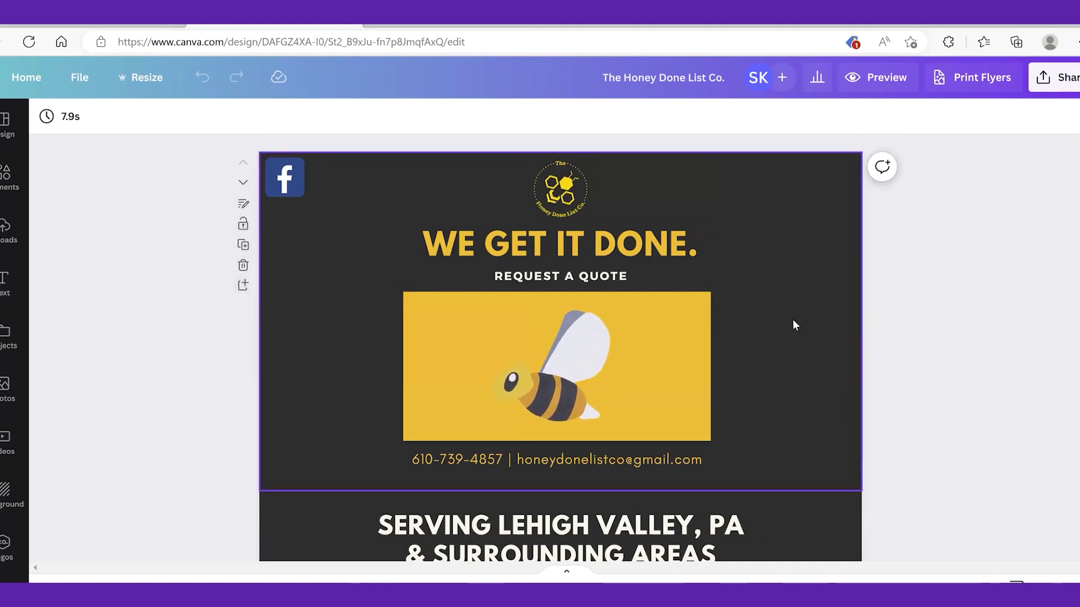
scroll(794, 325, down, 1)
- Open Domains in Settings to view thehoneydonelistco.com and honeydonelistco.com
scroll(795, 325, up, 1)
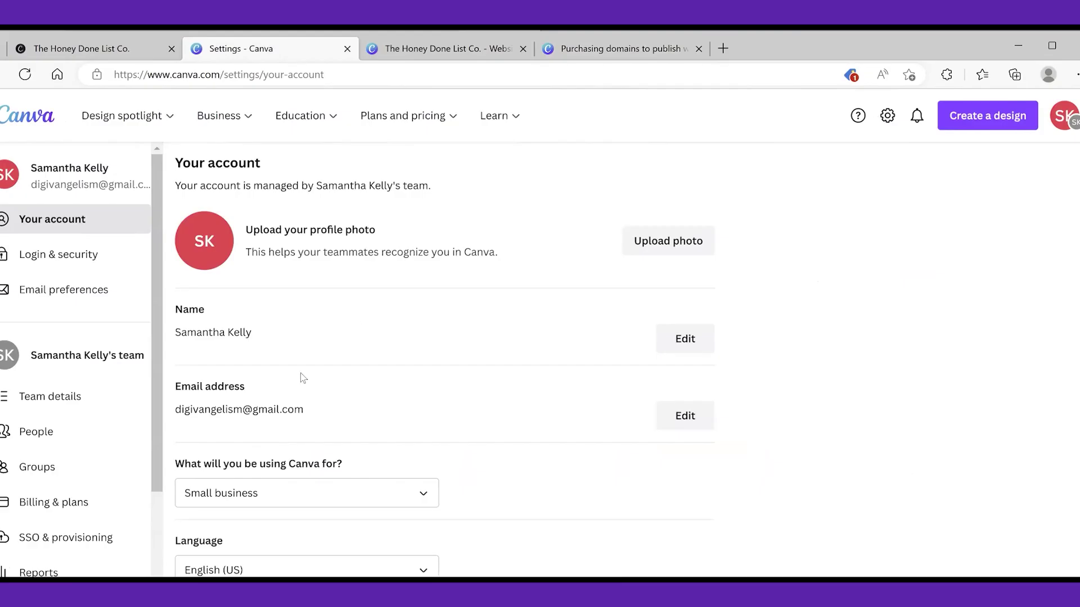
scroll(303, 378, down, 10)
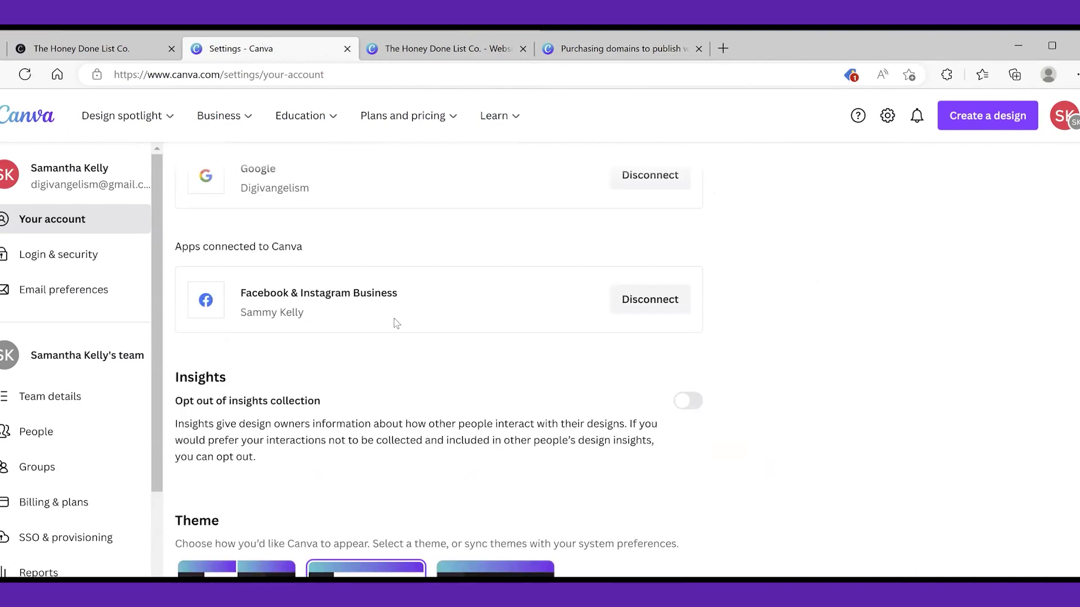
scroll(396, 323, down, 6)
scroll(396, 324, down, 2)
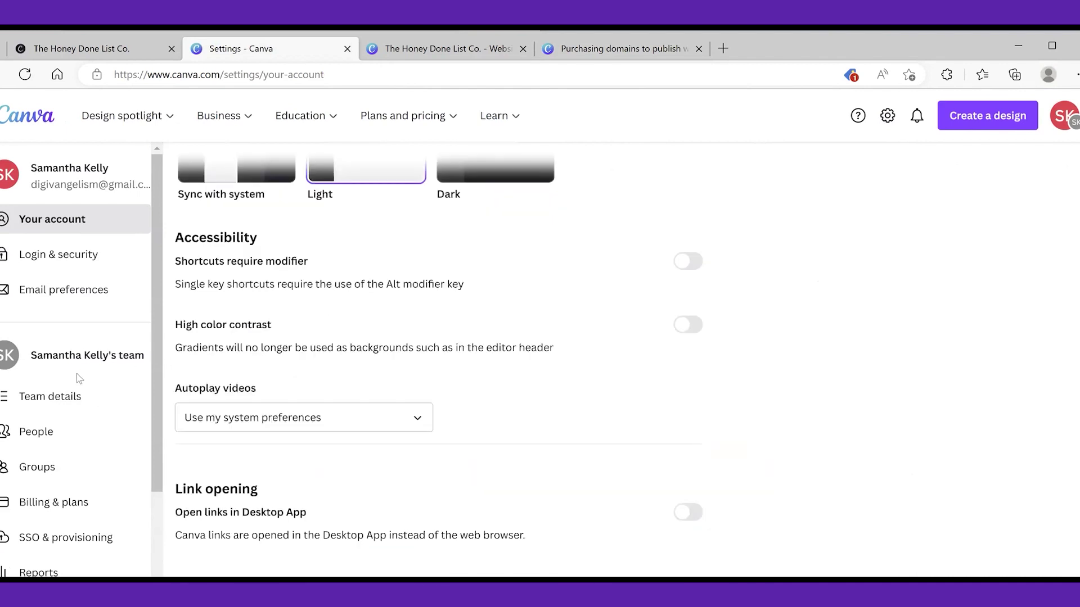
scroll(77, 376, down, 2)
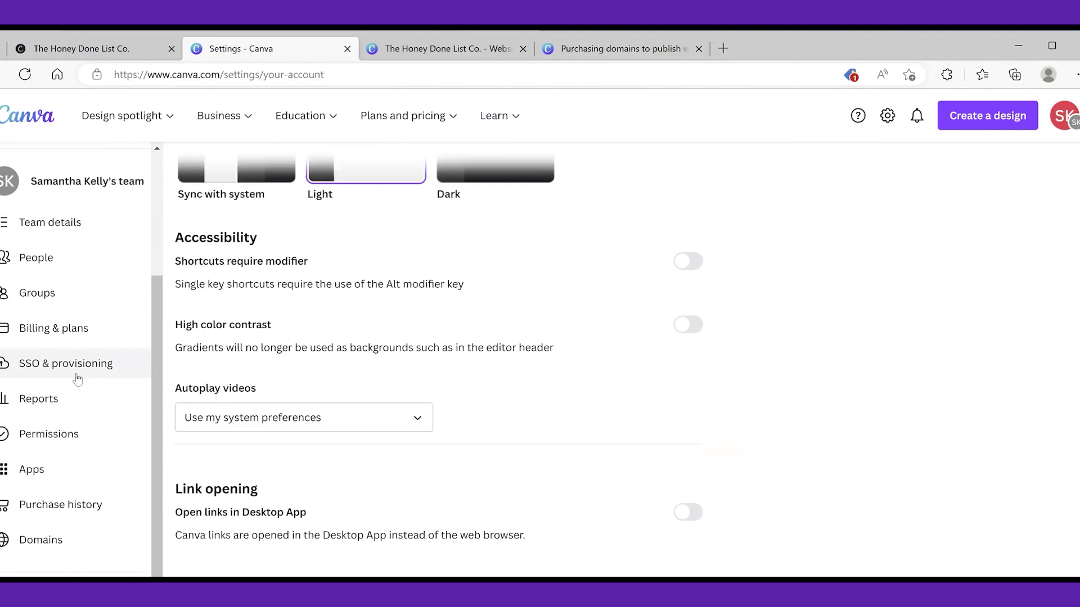
click(32, 547)
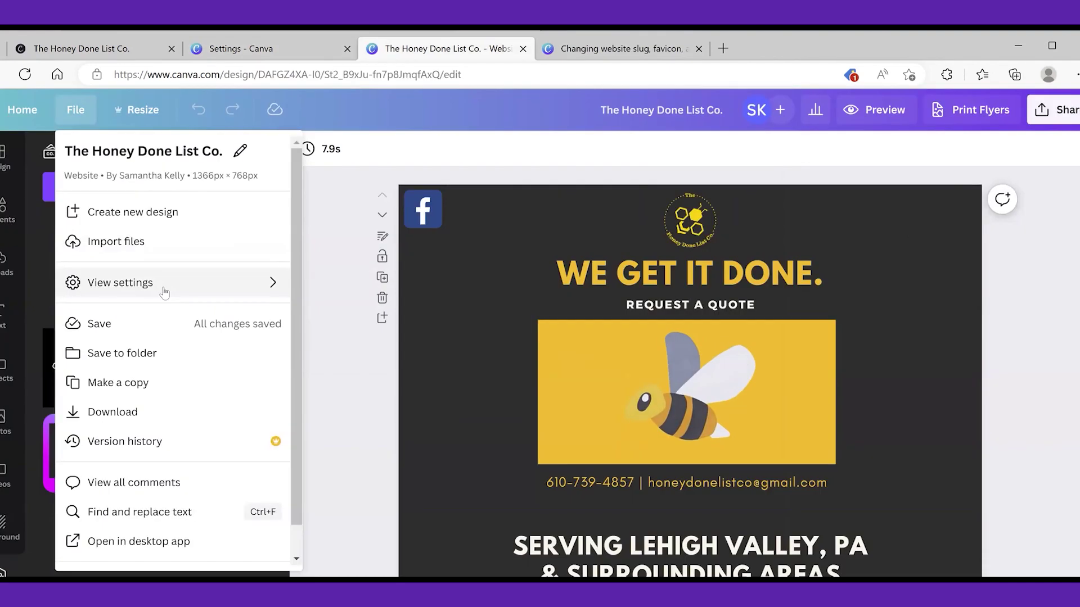
mouse_move(164, 287)
scroll(164, 290, down, 1)
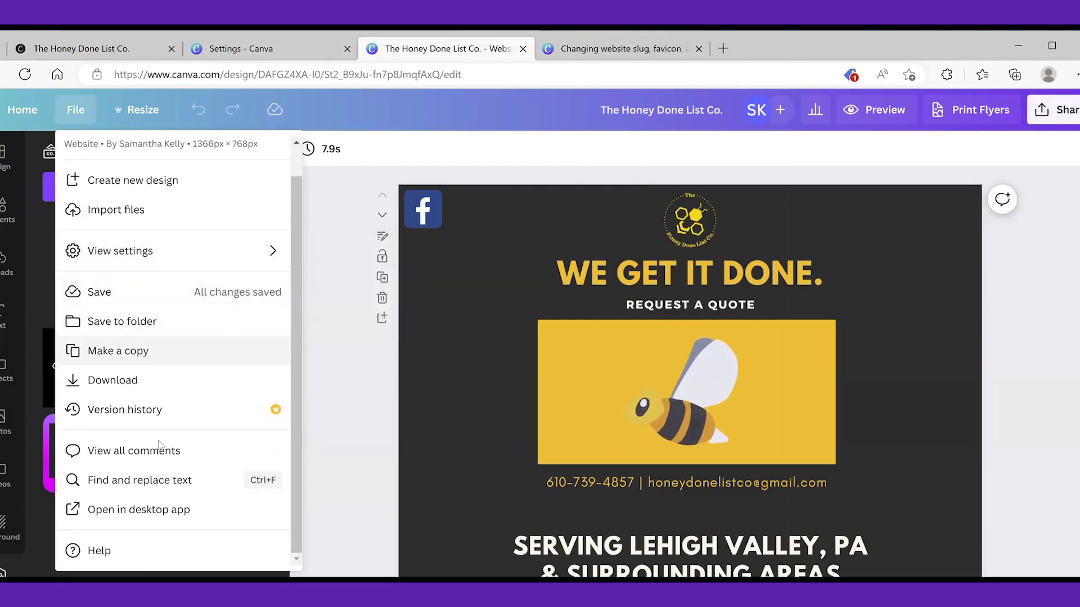
- Search help for 'favicon' and open the article on changing the website favicon, scrolled to its steps
scroll(161, 464, up, 1)
scroll(141, 506, down, 1)
click(96, 551)
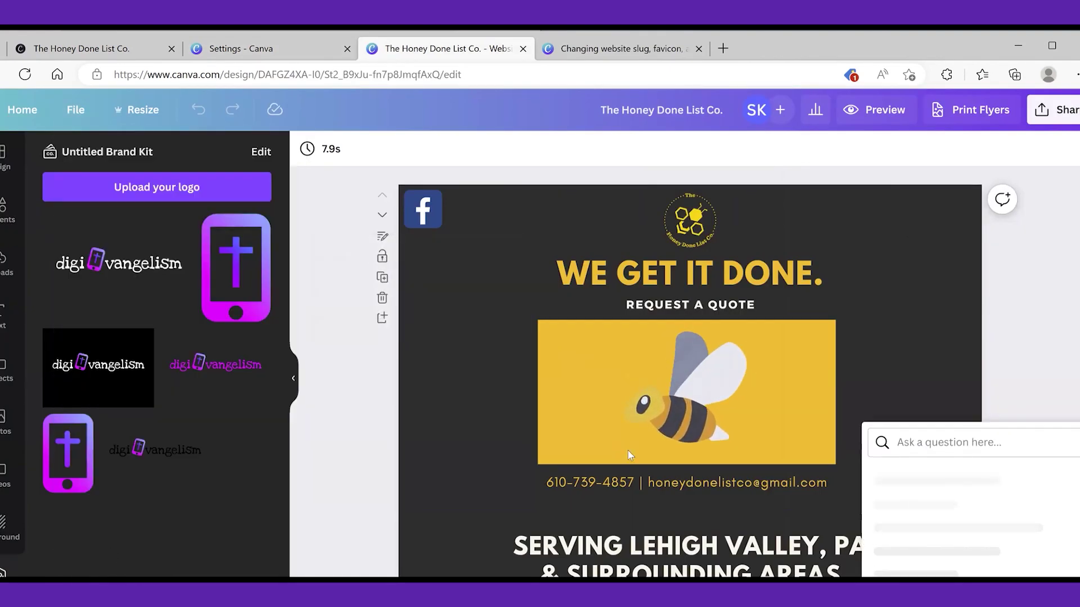
text(favicon)
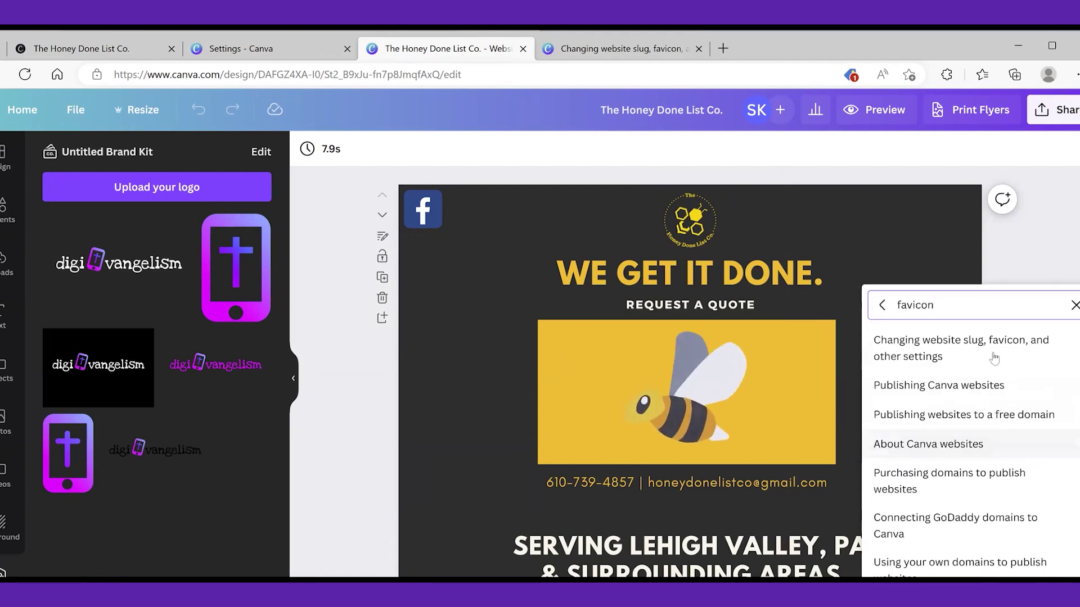
click(988, 346)
scroll(988, 353, down, 4)
scroll(989, 353, up, 1)
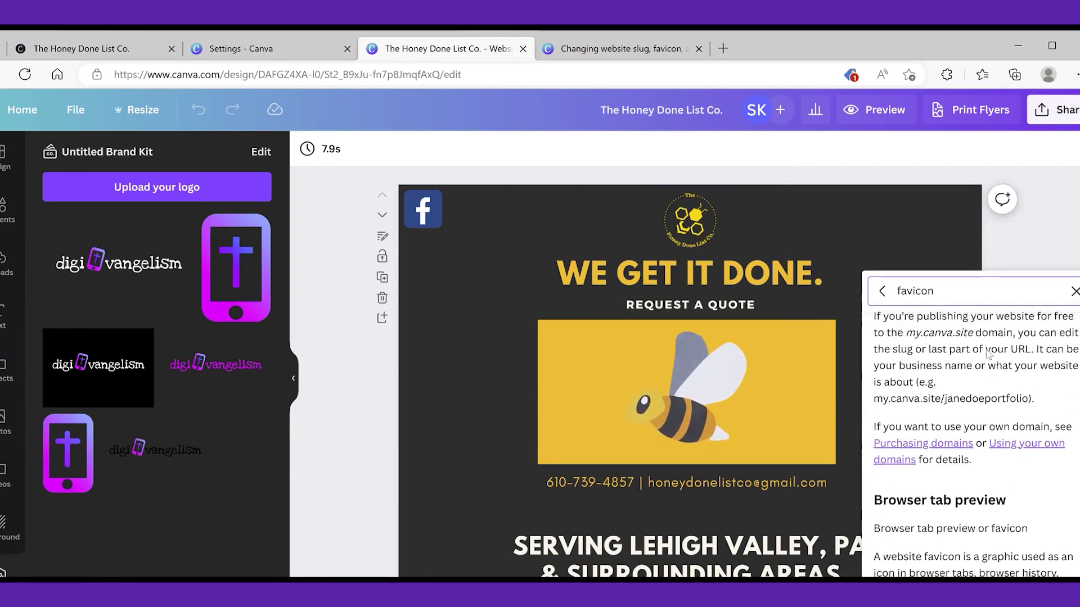
scroll(988, 354, down, 2)
scroll(988, 353, down, 1)
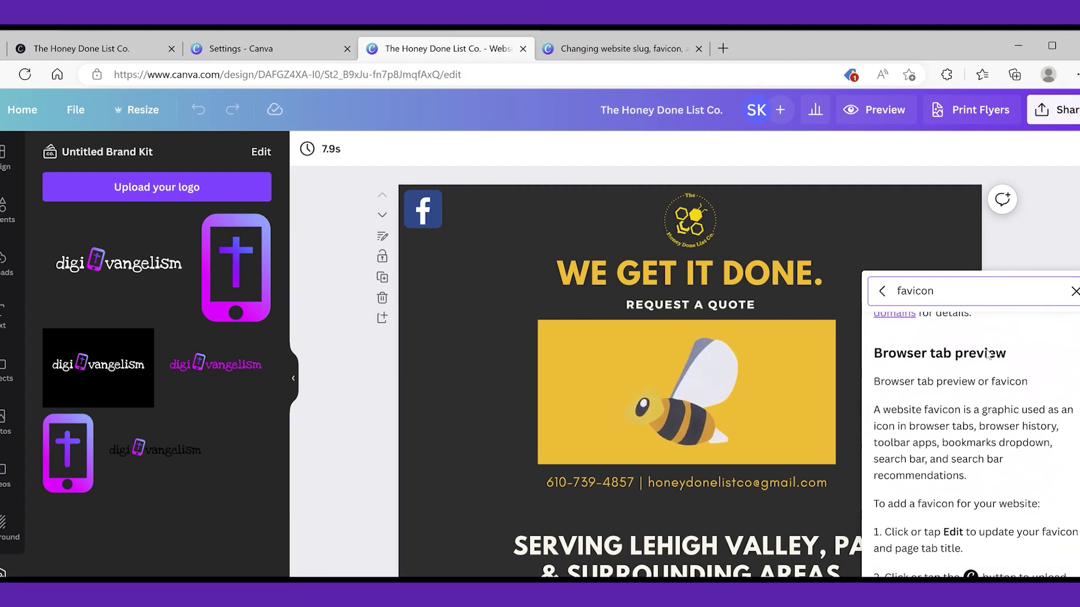
scroll(988, 353, down, 3)
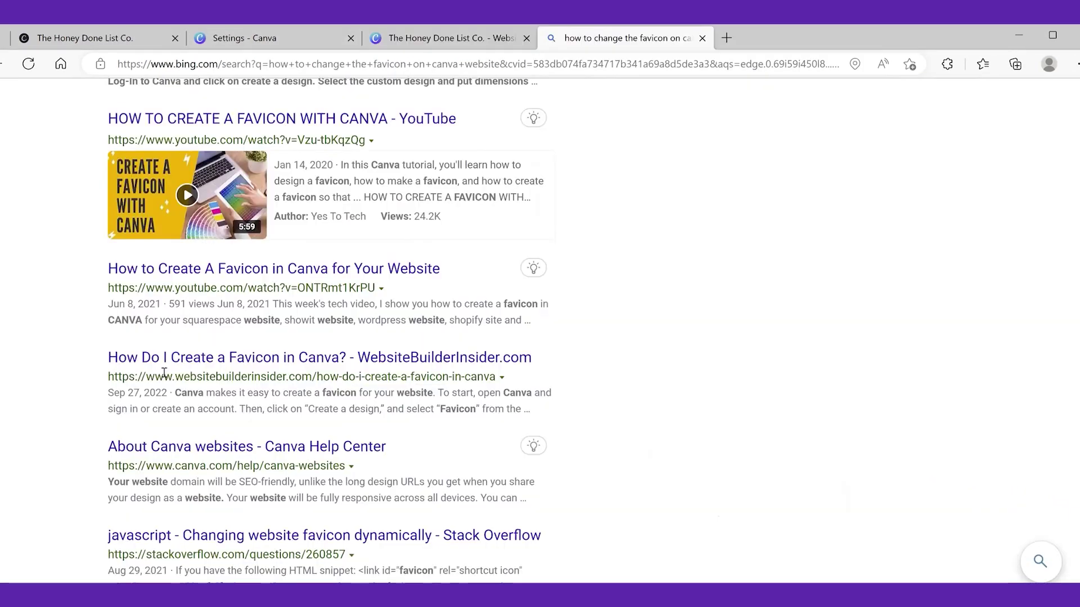
- Scroll through the YouTube results for Canva website favicon tutorials
scroll(165, 376, down, 1)
scroll(275, 431, down, 1)
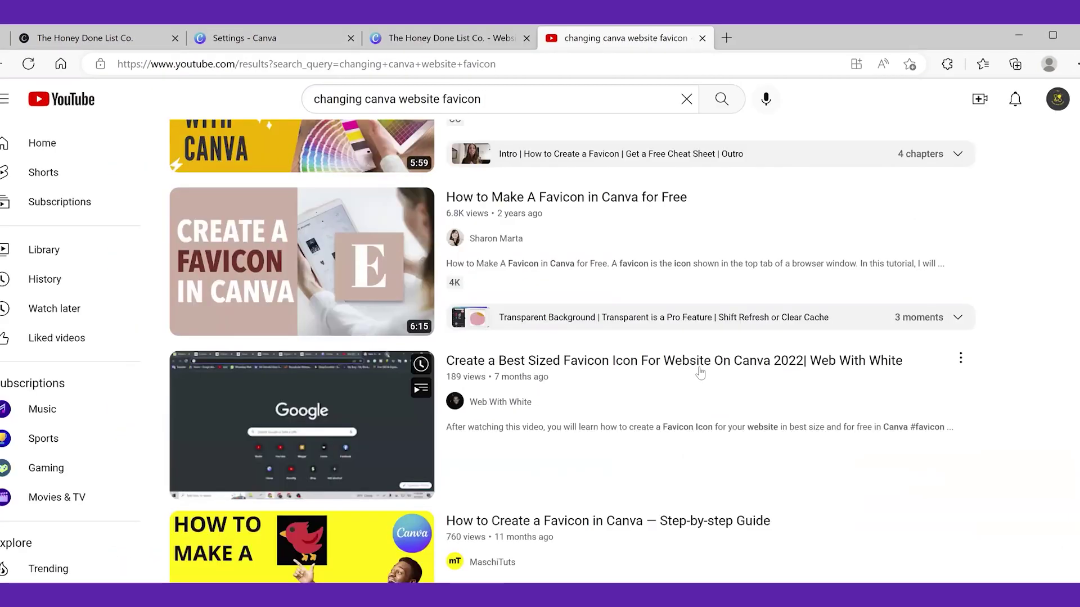
scroll(700, 373, down, 5)
scroll(625, 315, down, 8)
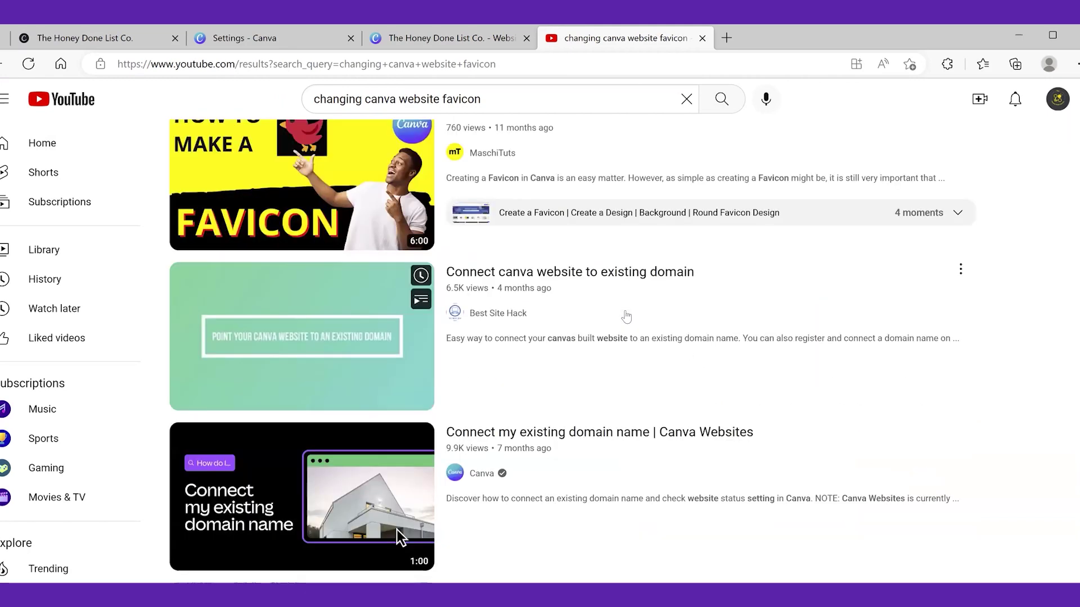
scroll(626, 316, down, 3)
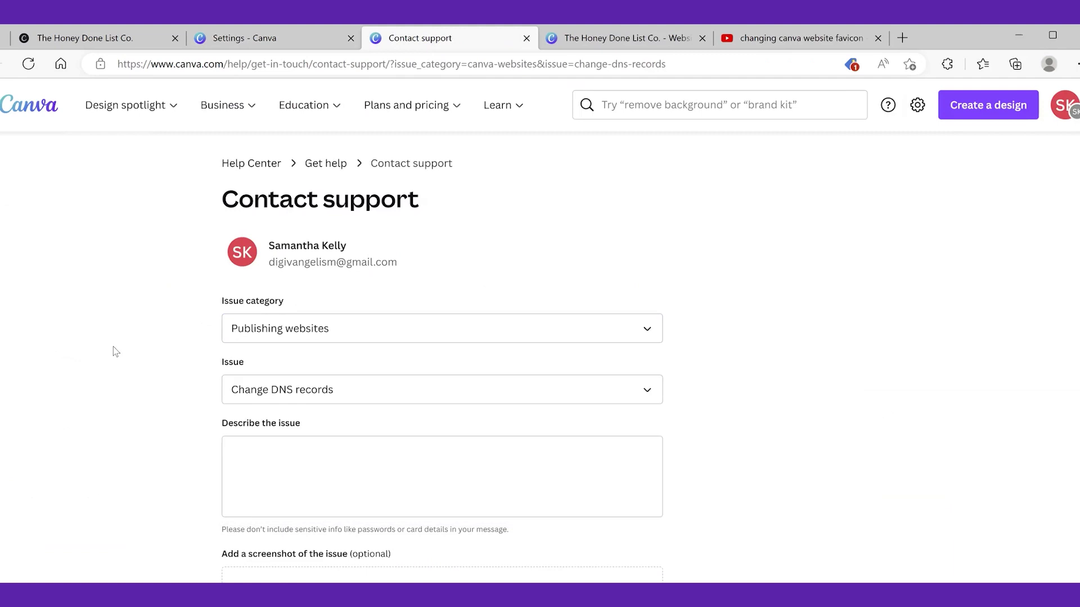
- Set the support request's Issue to 'There is an error when I try to open my website'
click(334, 394)
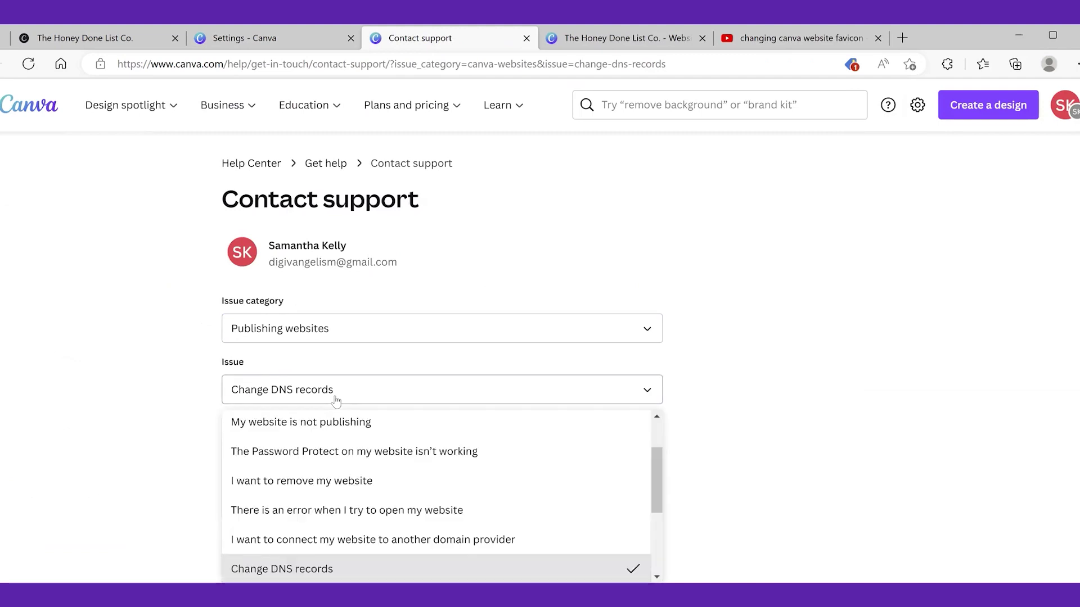
scroll(363, 472, down, 3)
scroll(364, 474, down, 2)
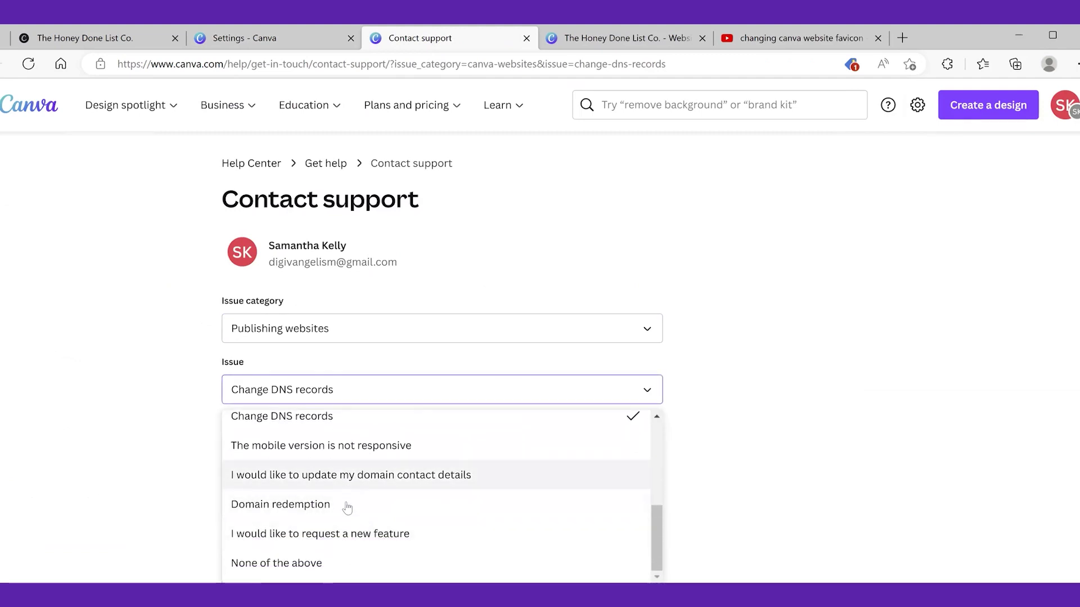
scroll(348, 508, up, 4)
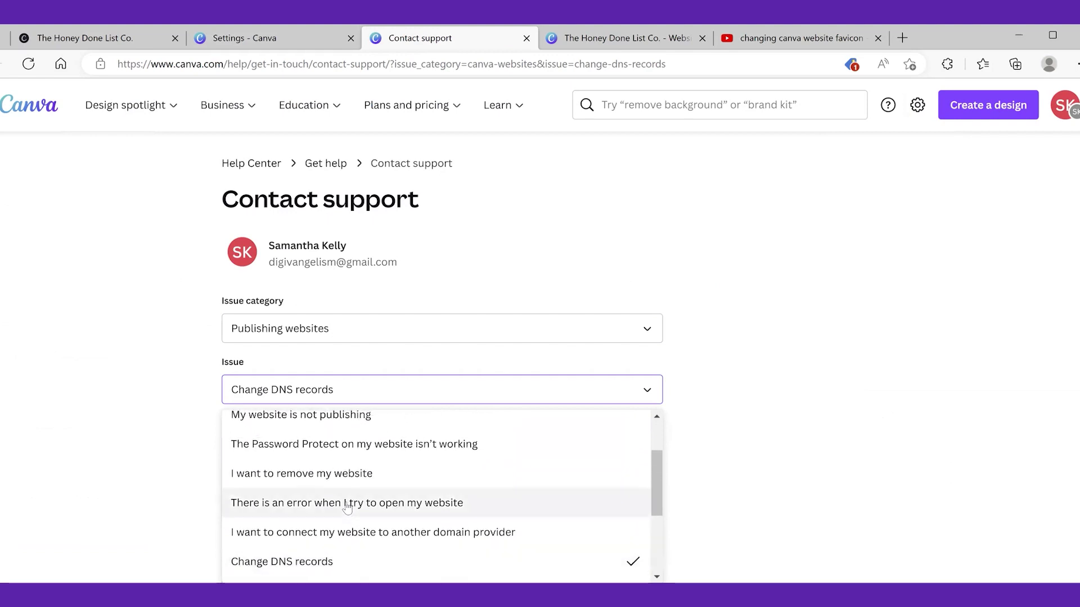
click(347, 502)
scroll(326, 361, down, 3)
scroll(326, 386, up, 1)
- Start the description with 'Hi Canva!' and mention the support document about editing the website favicon
click(325, 388)
text(Hi Ca)
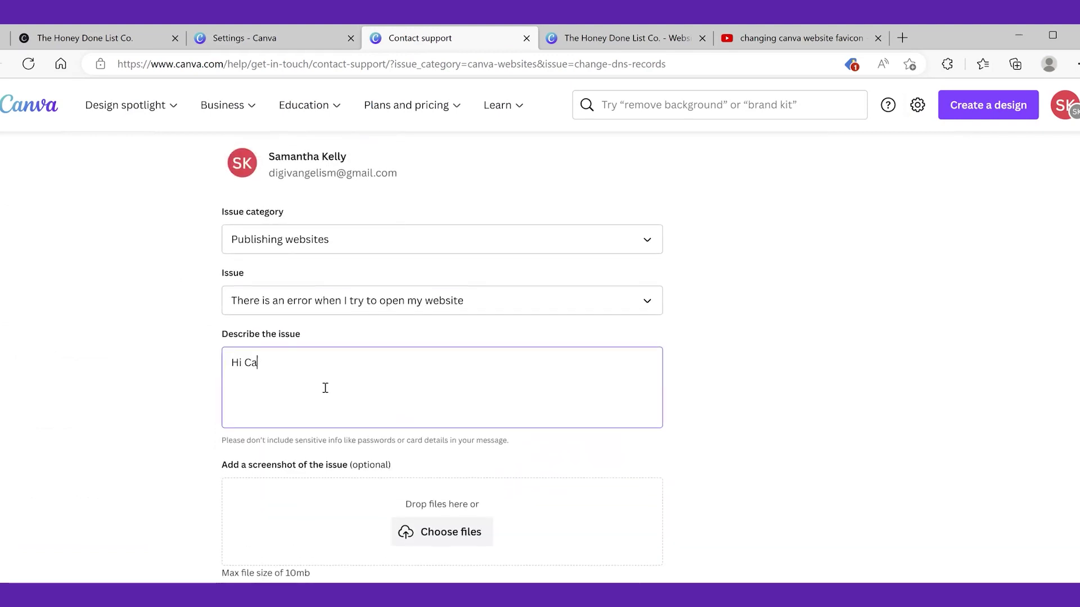
text(nva!)
key(Return)
text(I)
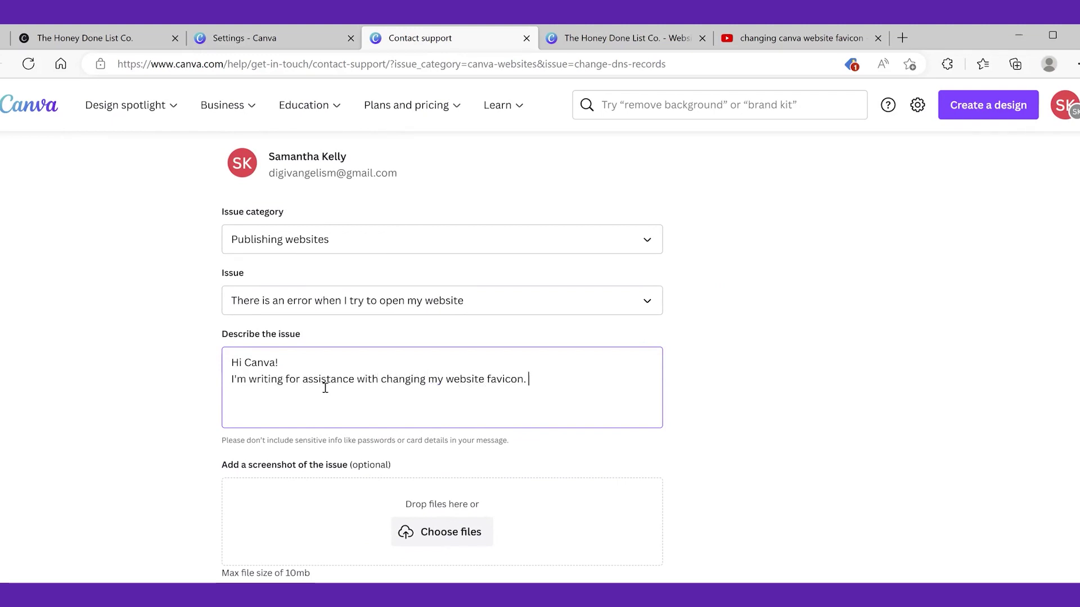
text(d your support document that describes clicking "Edit" and changing the website favicon from there, but I cannot find that option. Can you please either send me a link or send me directio)
- Add 'Is it possible for me to change my website favicons? If so,' and finish the request for directions
click(433, 405)
text(Is it possible for me to change my website favicons?)
key(Right)
text(=)
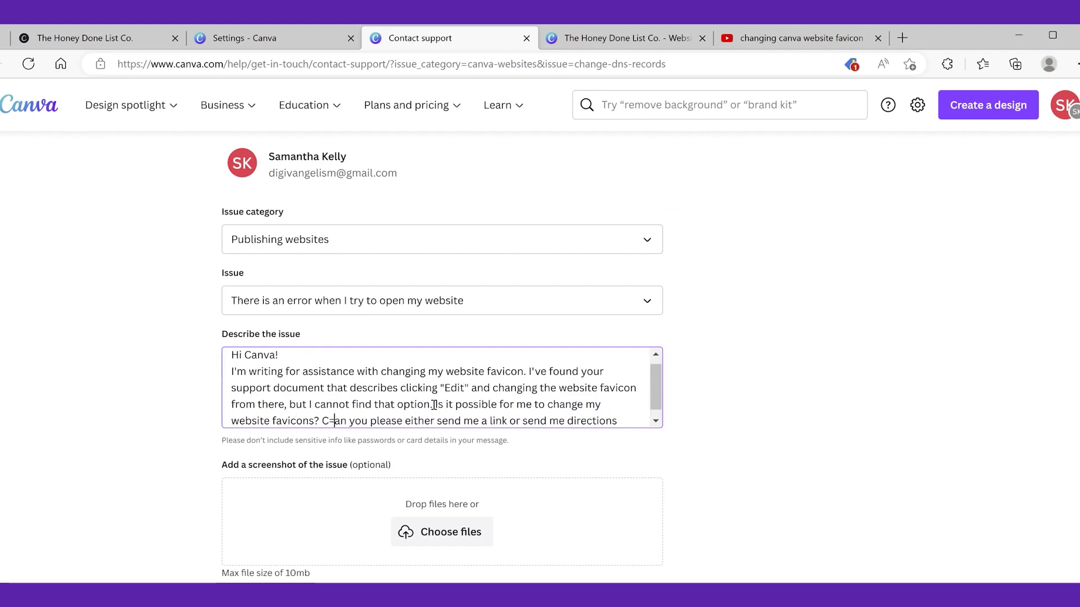
key(BackSpace)
key(BackSpace)
text(If so, c)
click(643, 414)
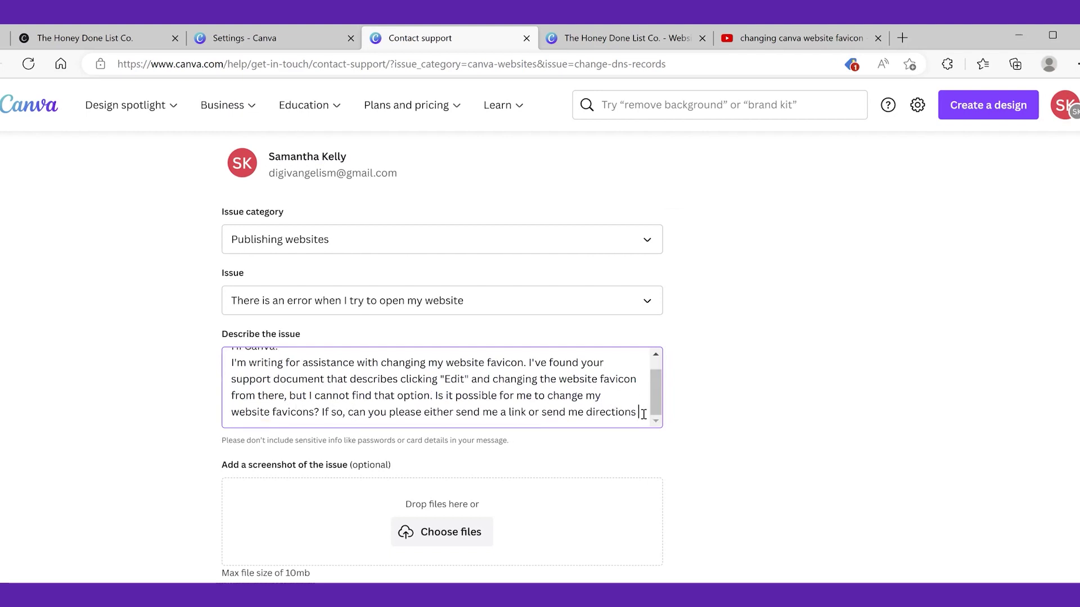
text(that)
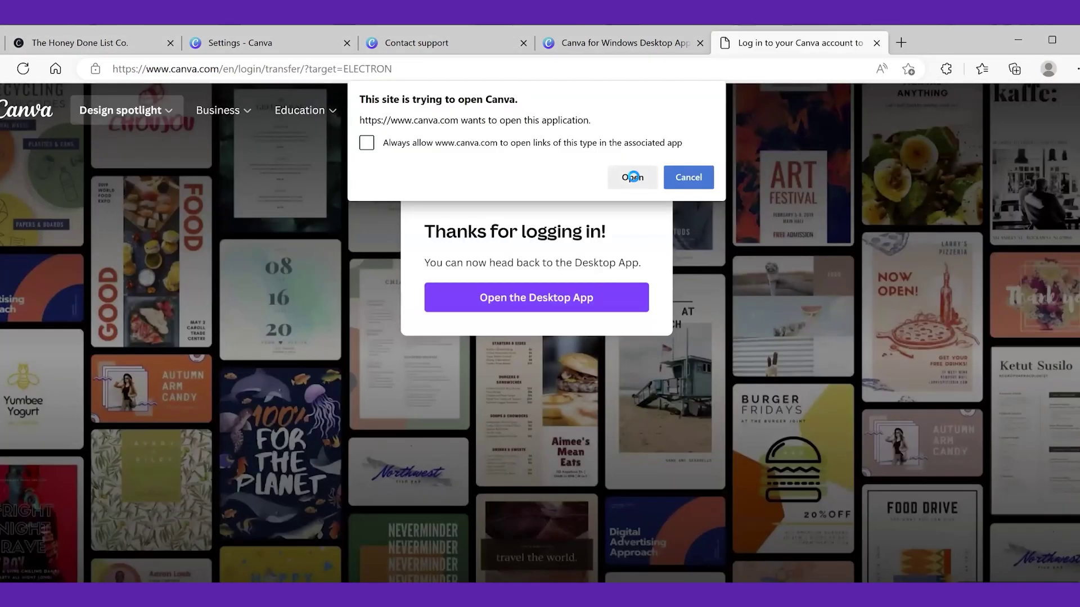
click(633, 176)
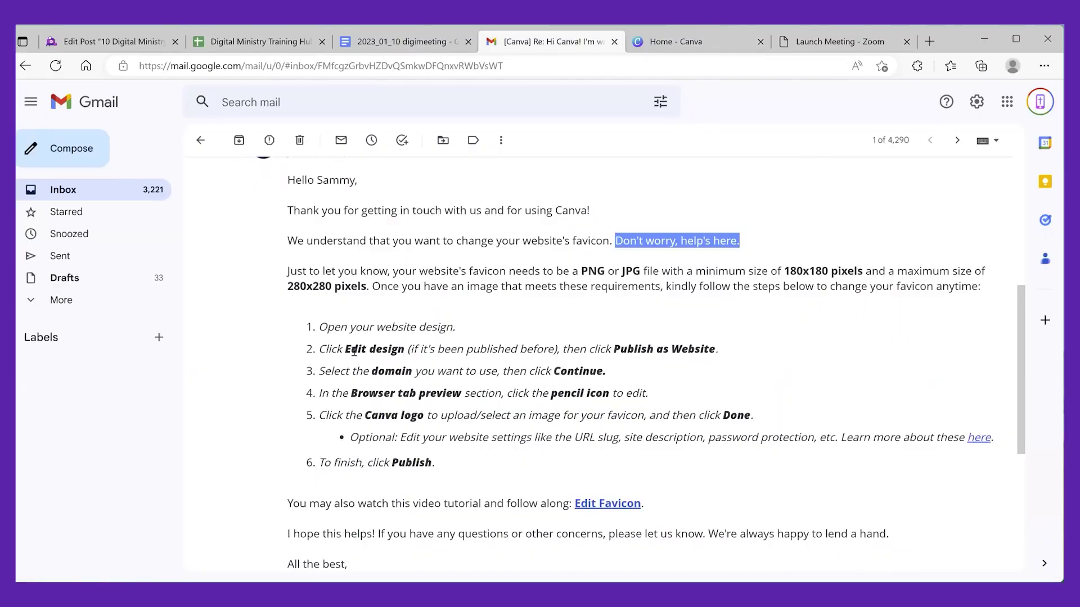
- Highlight the reply's step about publishing as a website, then return to the Canva tabs
drag(412, 348, 716, 350)
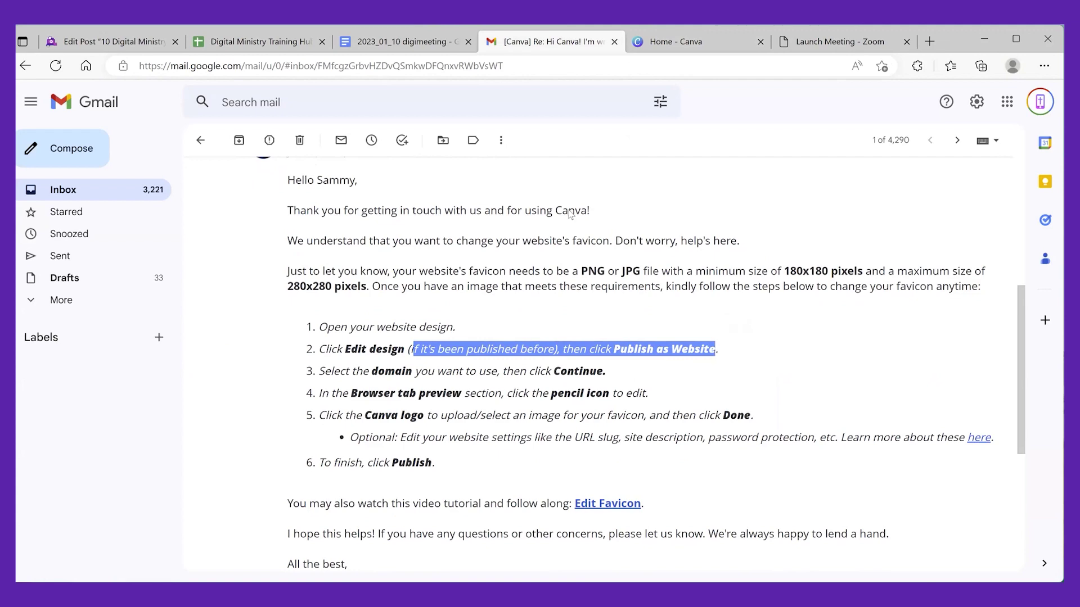
key(ctrl+Tab)
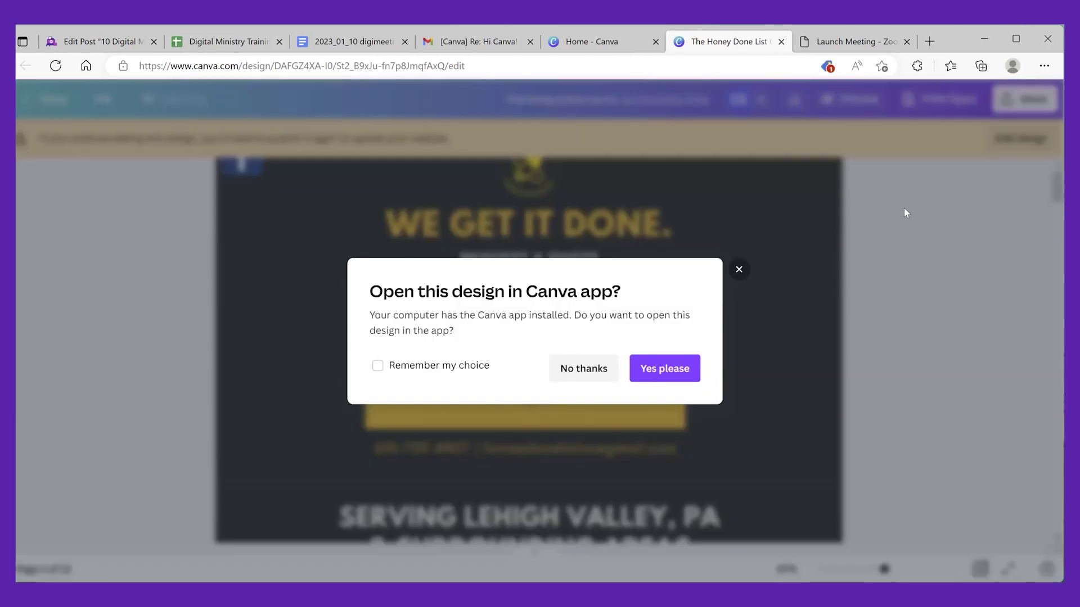
- Dismiss the desktop-app prompt, unlock the design, and start publishing it as a website through Review Settings
right_click(738, 270)
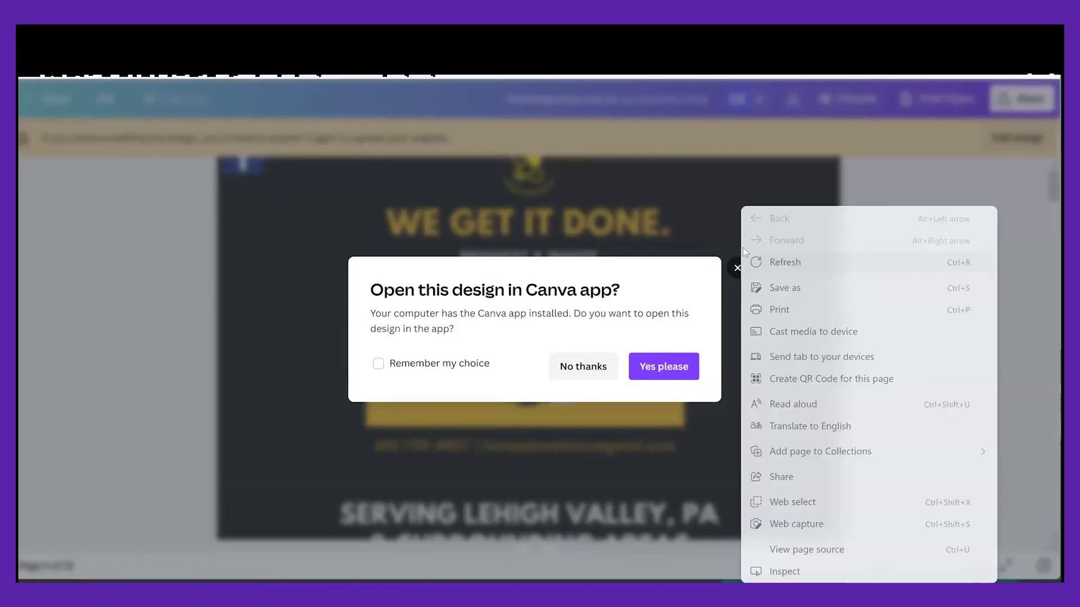
click(738, 270)
click(1010, 138)
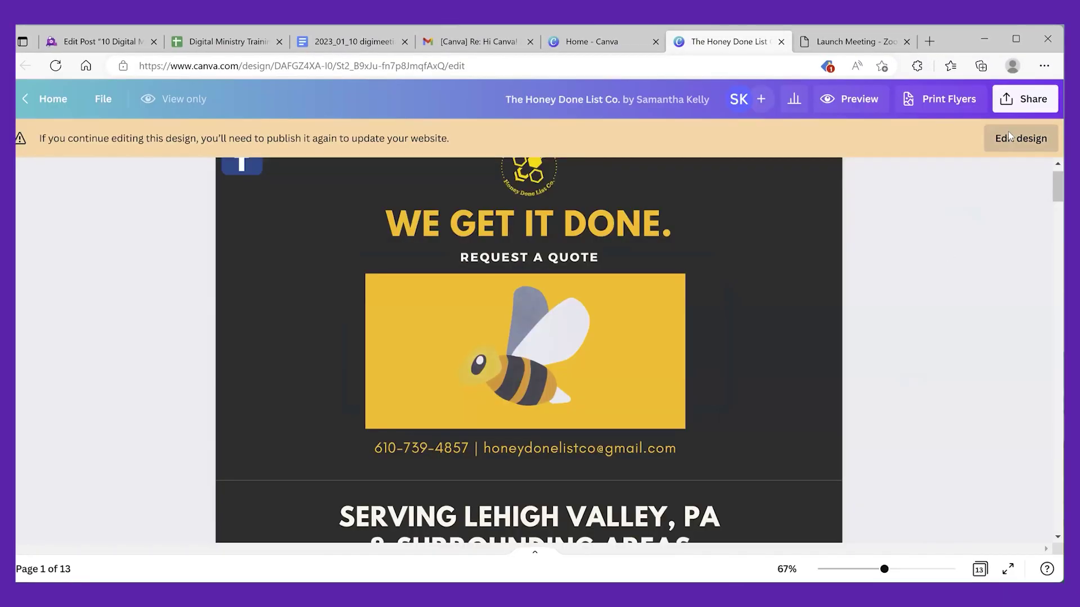
click(1006, 100)
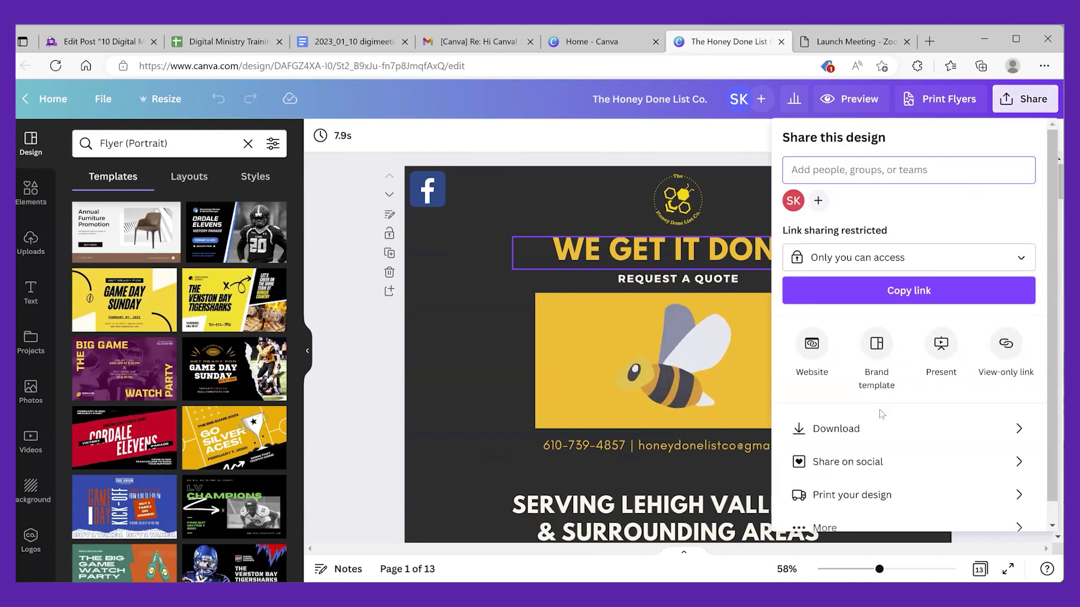
click(817, 359)
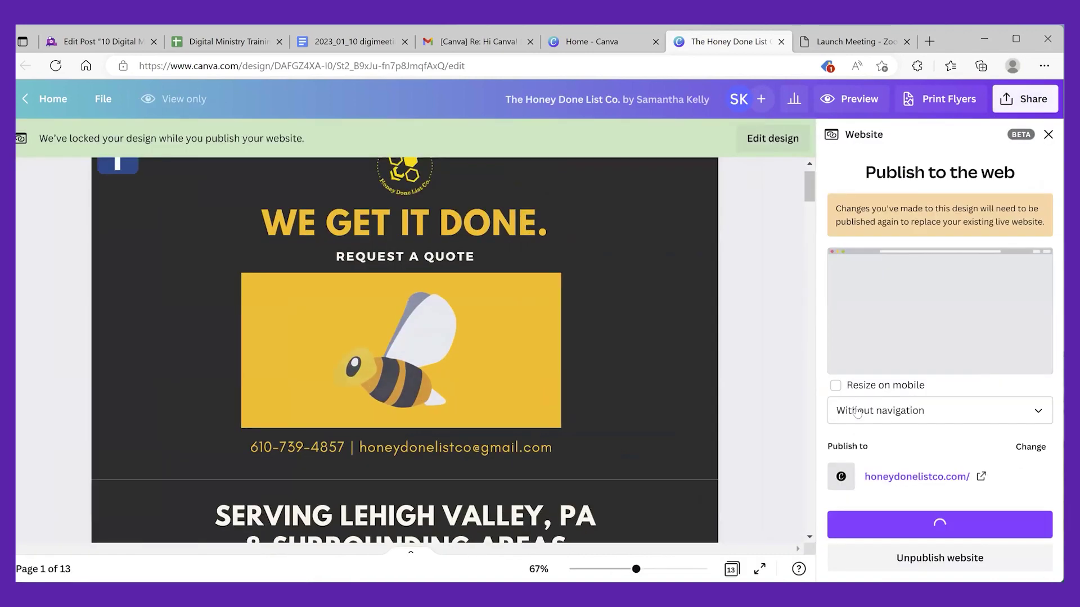
click(915, 517)
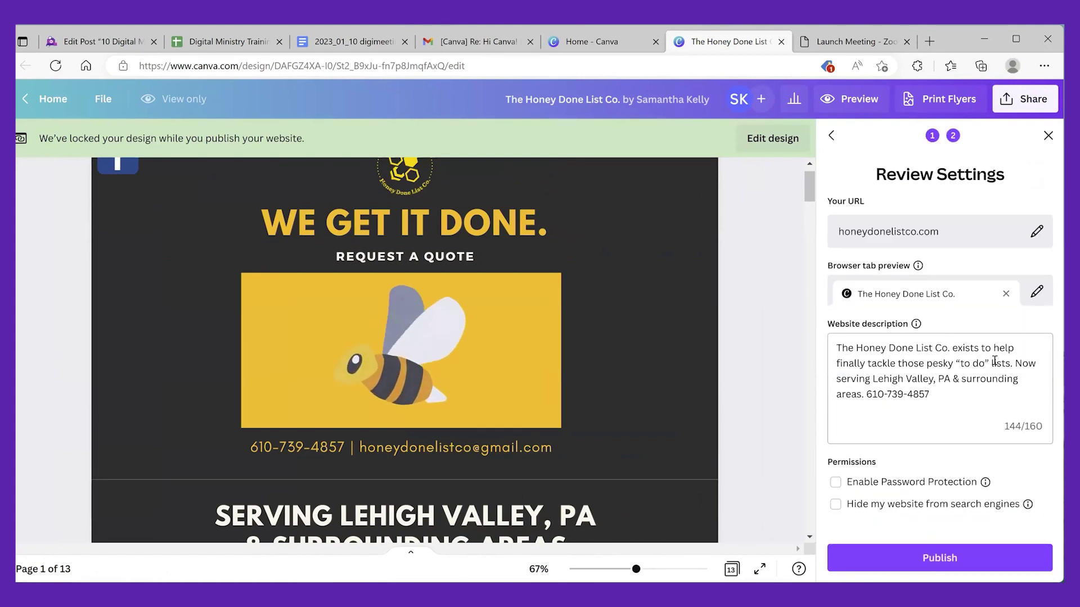
click(1037, 292)
- Set the uploaded bee logo as the browser-tab favicon and republish to honeydonelistco.com
click(840, 291)
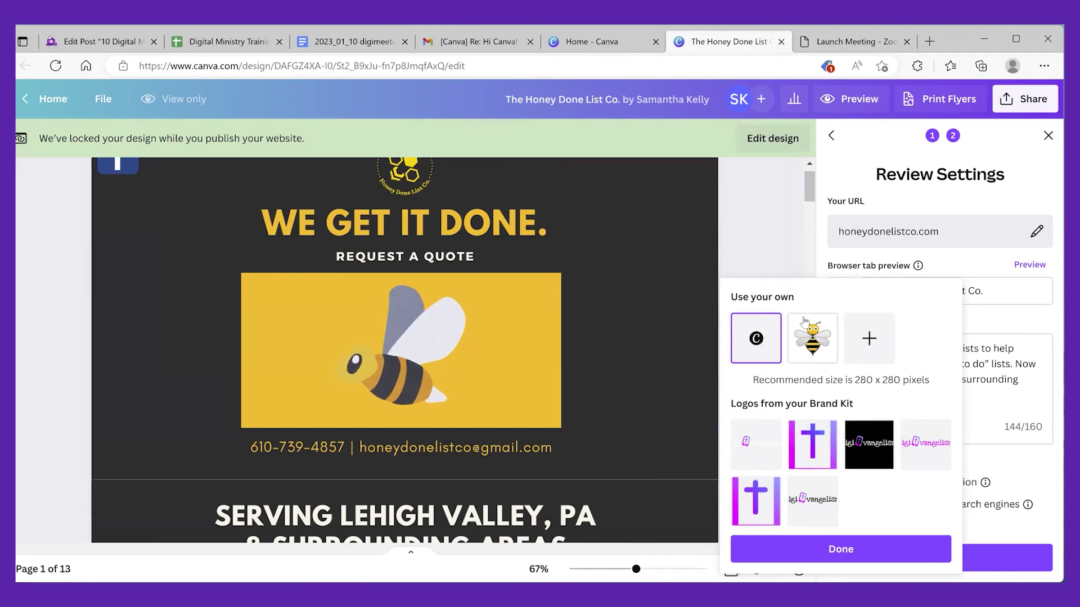
click(805, 320)
click(863, 549)
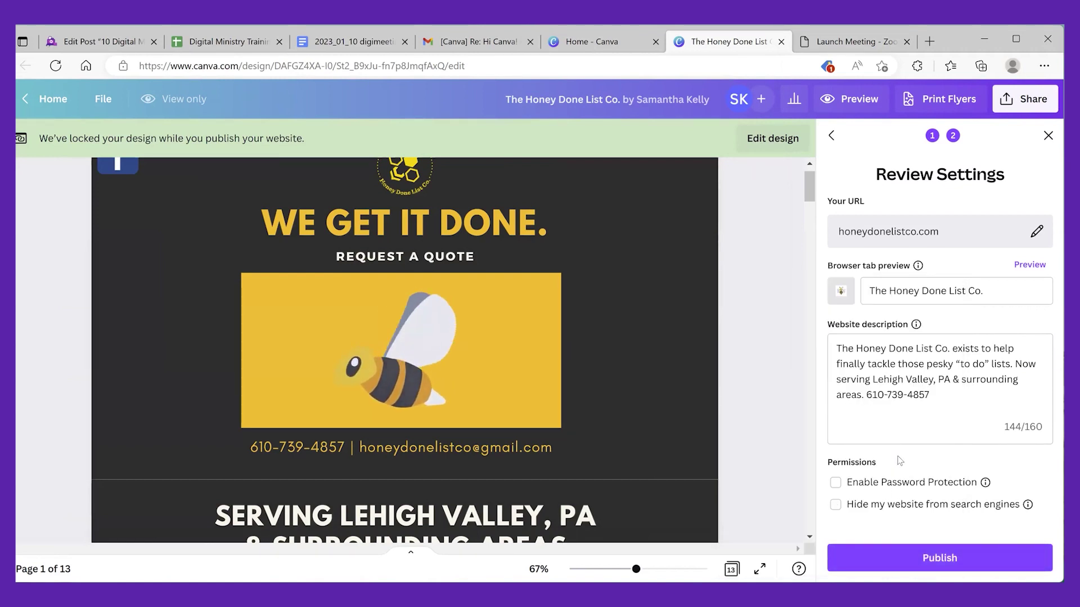
click(896, 557)
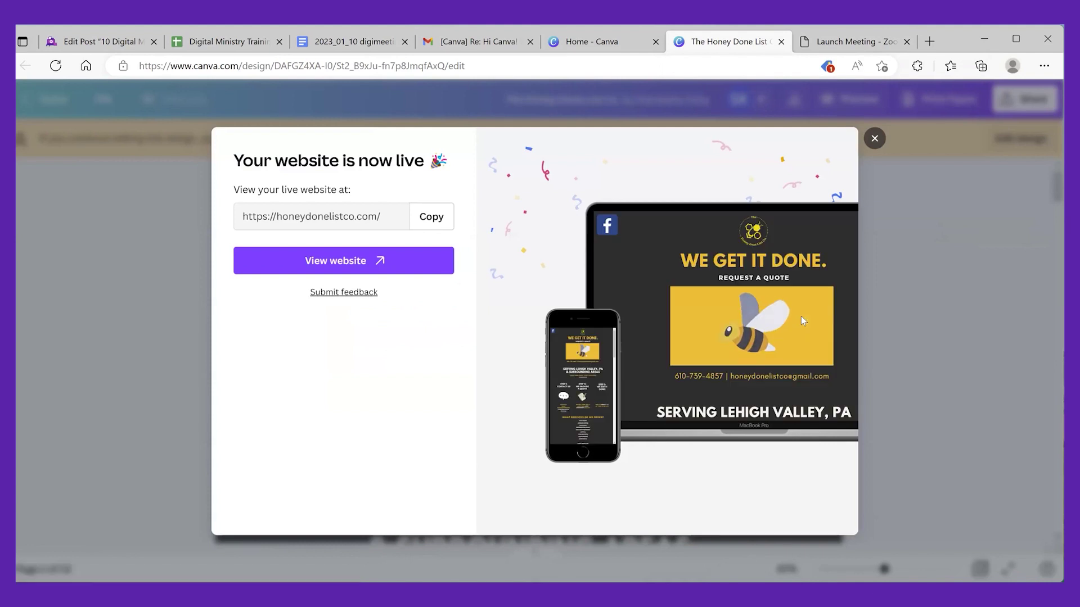
click(384, 260)
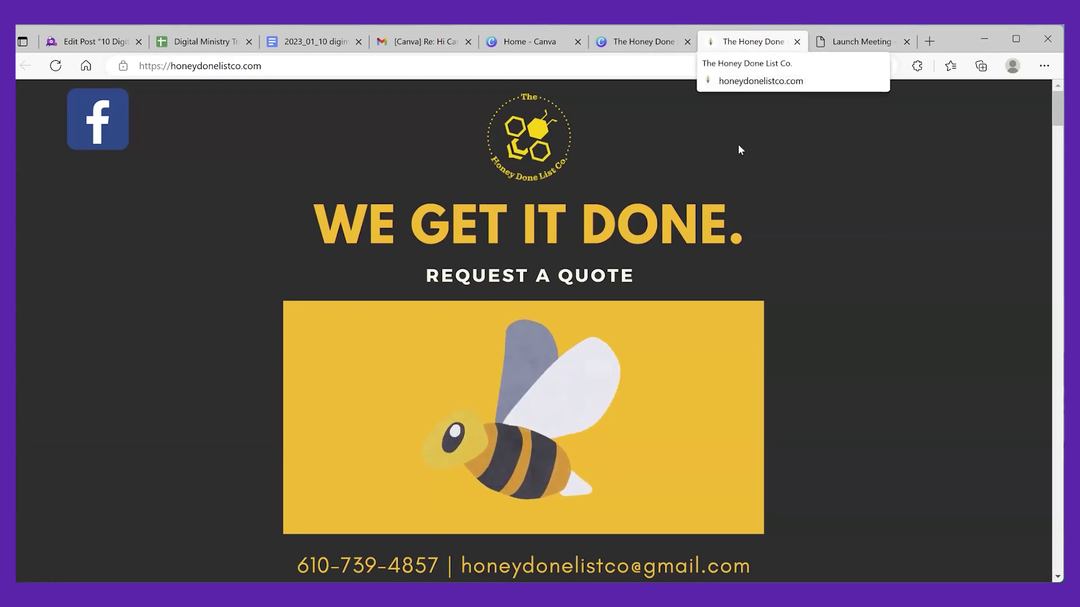
key(ctrl+w)
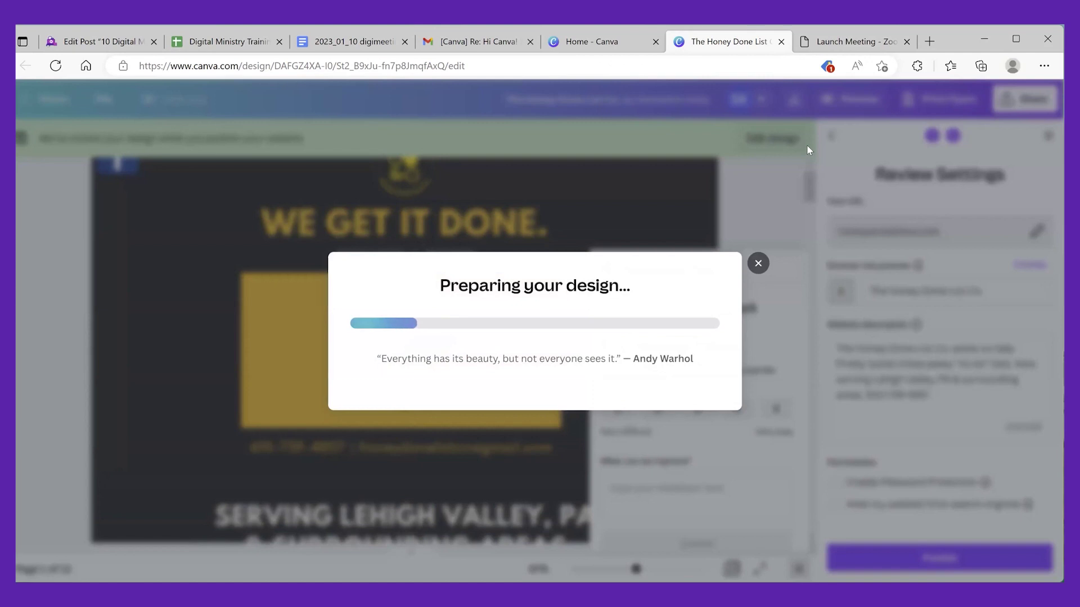